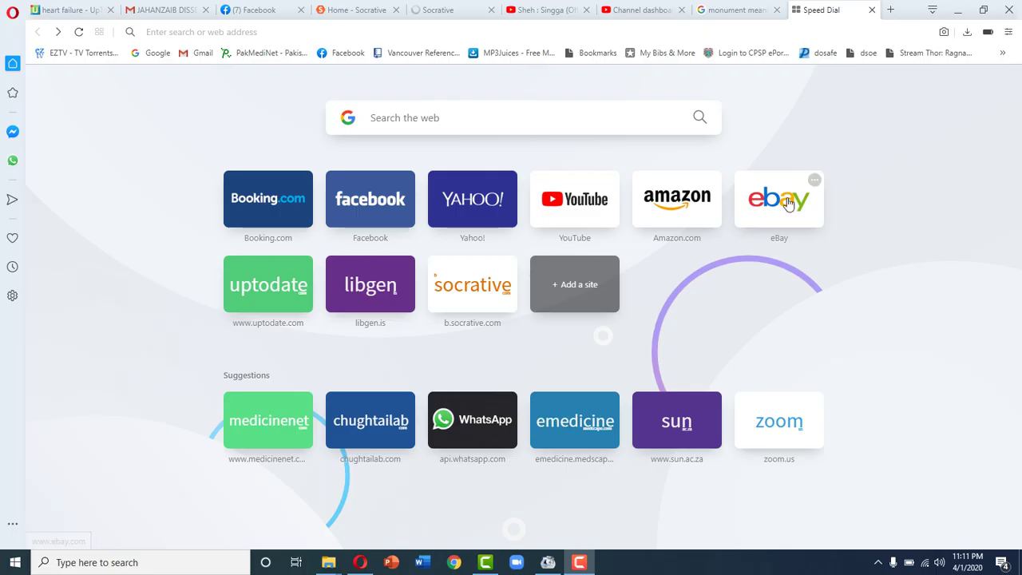
- Search Google for 'socrative student' from the start page
click(484, 118)
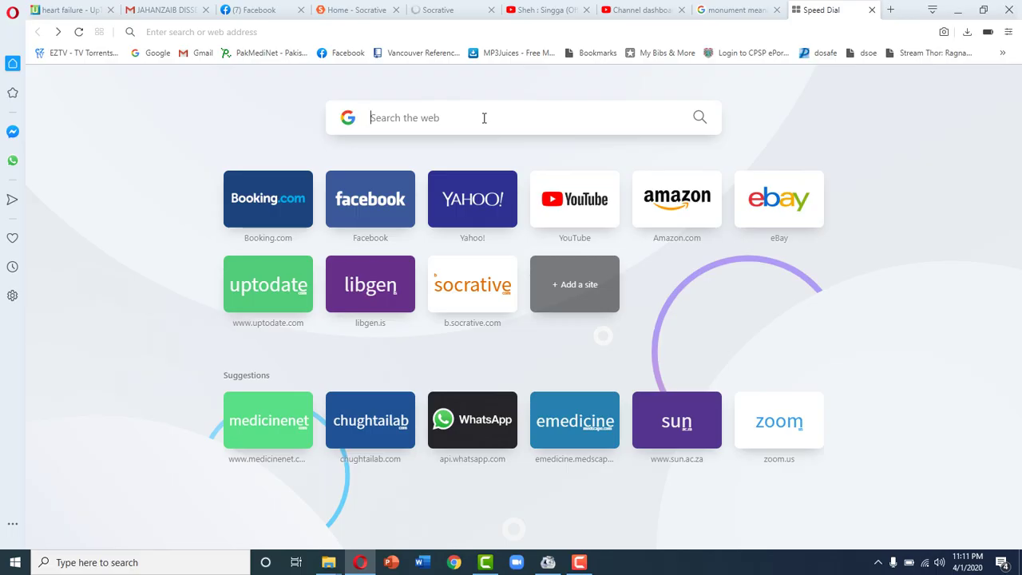
text(socrative student)
key(Return)
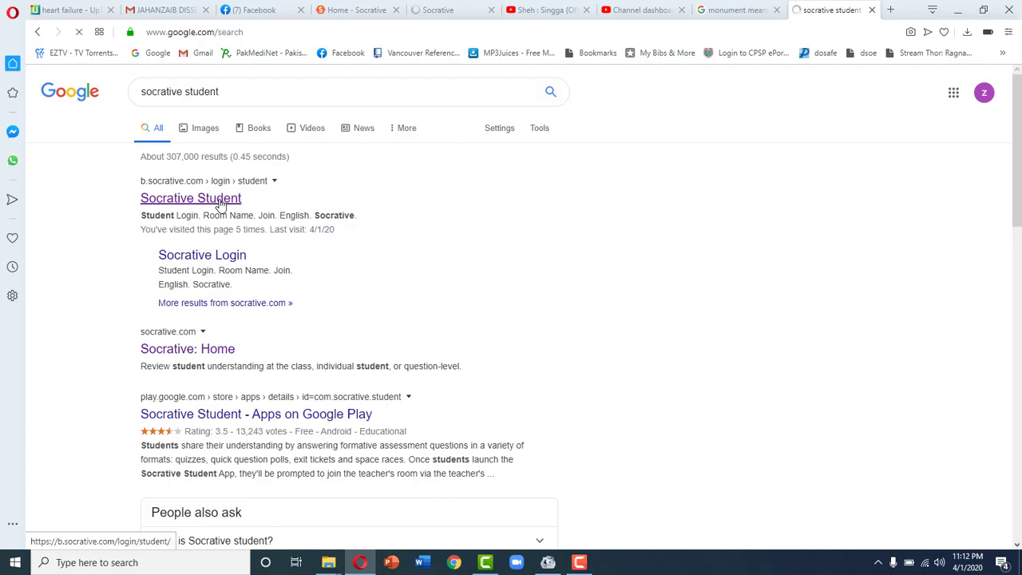
click(221, 205)
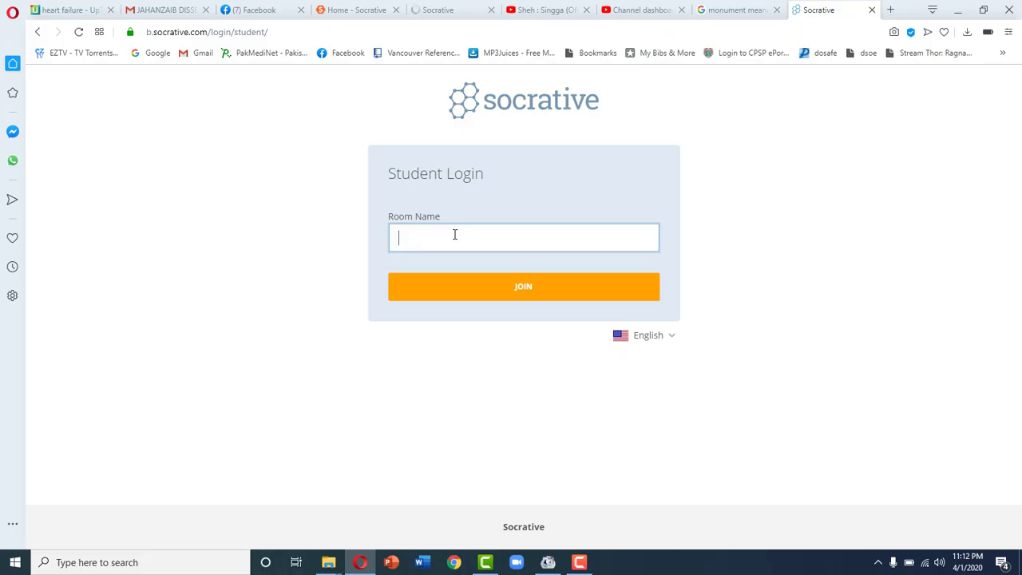
click(491, 292)
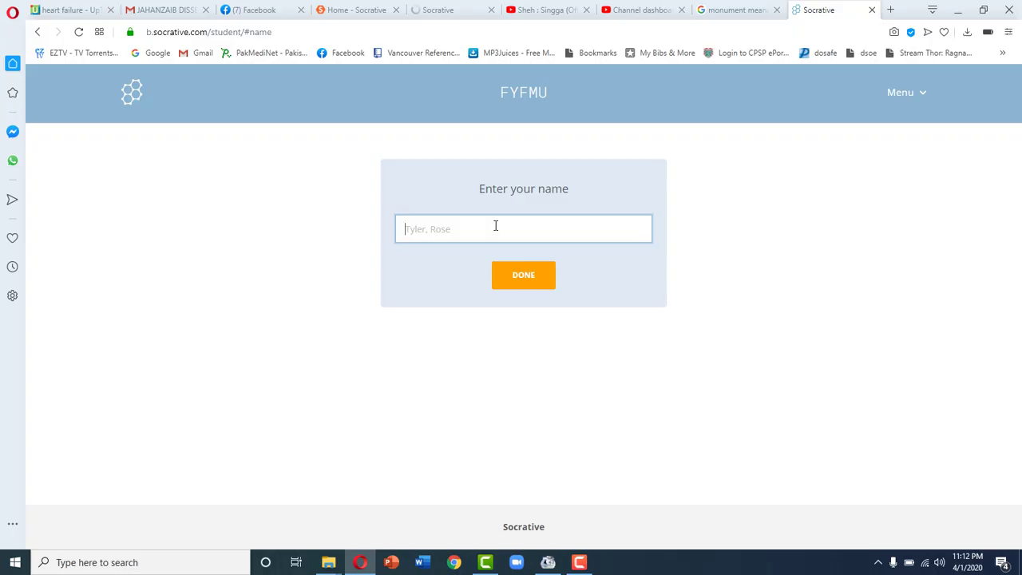
- Enter the student's full name and confirm it to begin the quiz
click(525, 276)
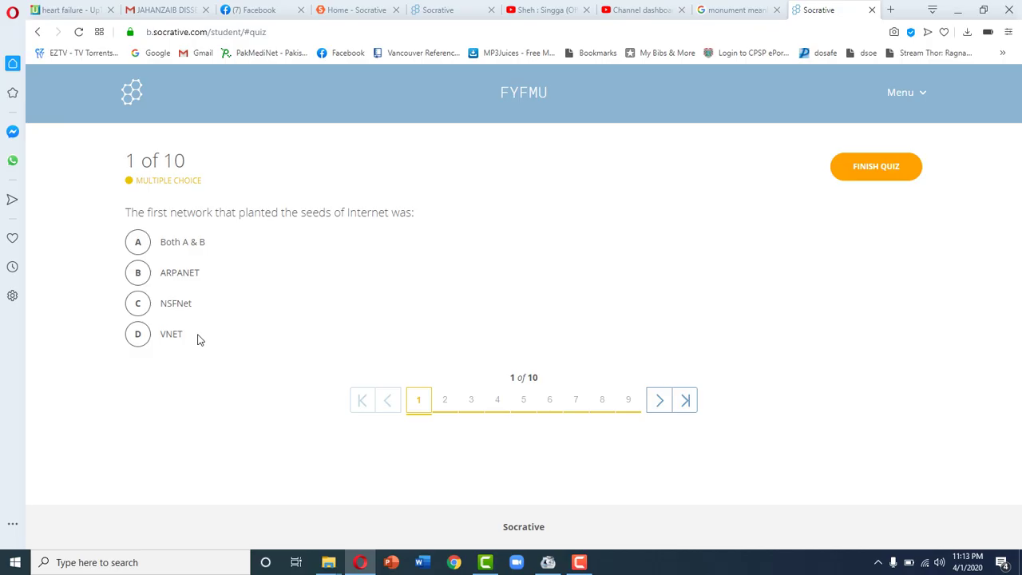
- Choose ARPANET for question 1, then go to question 2
click(139, 273)
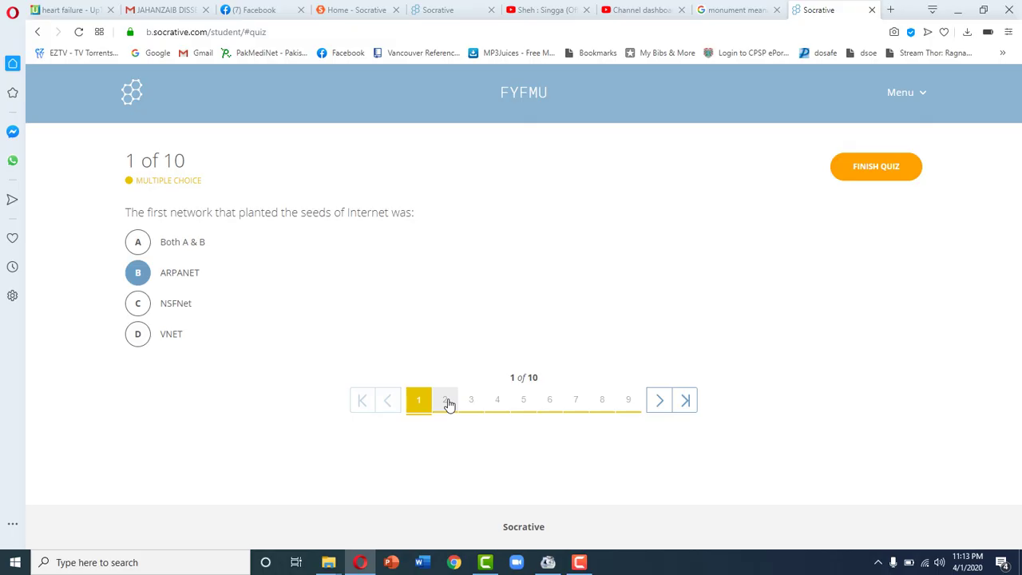
click(446, 400)
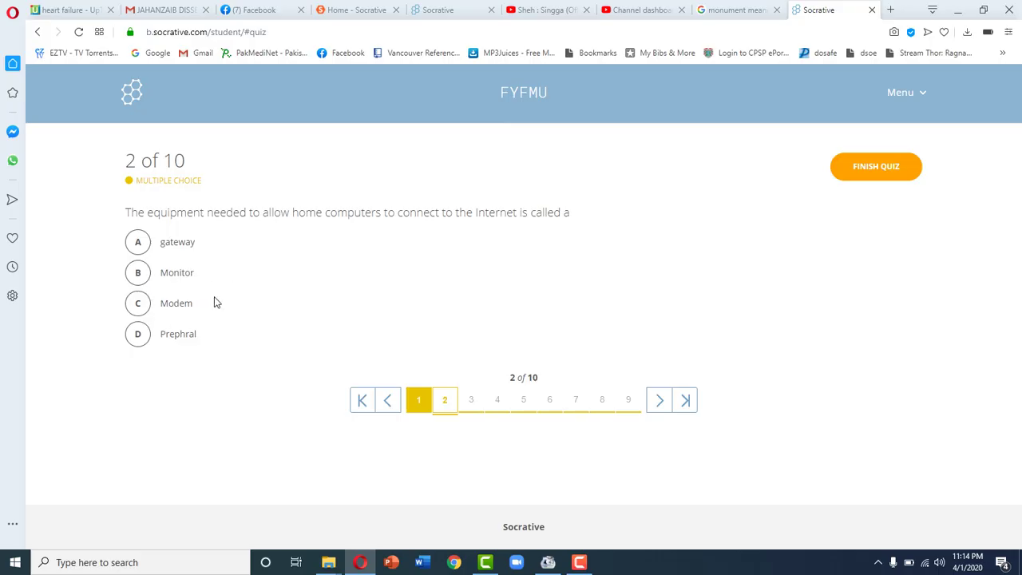
- Jump to question 3 and answer it with telecommuting
click(472, 404)
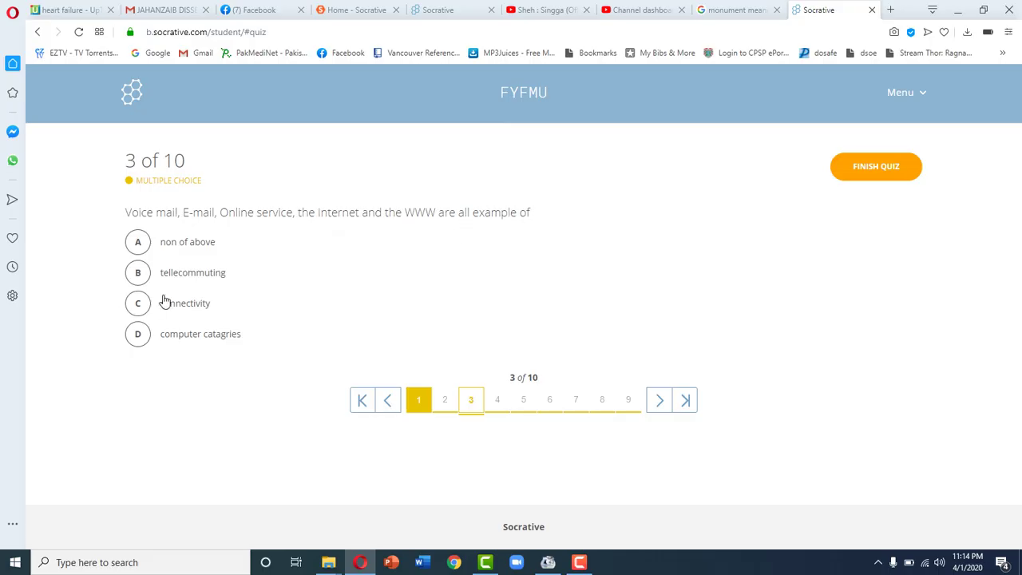
click(137, 274)
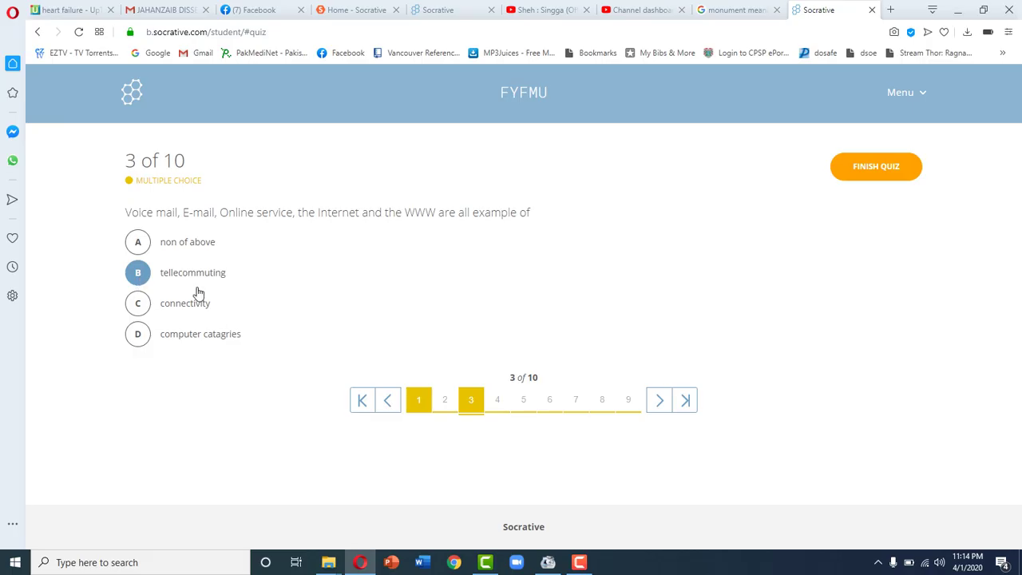
- Answer questions 4, 5 and 6 with Data layer, host and HTTP
click(495, 400)
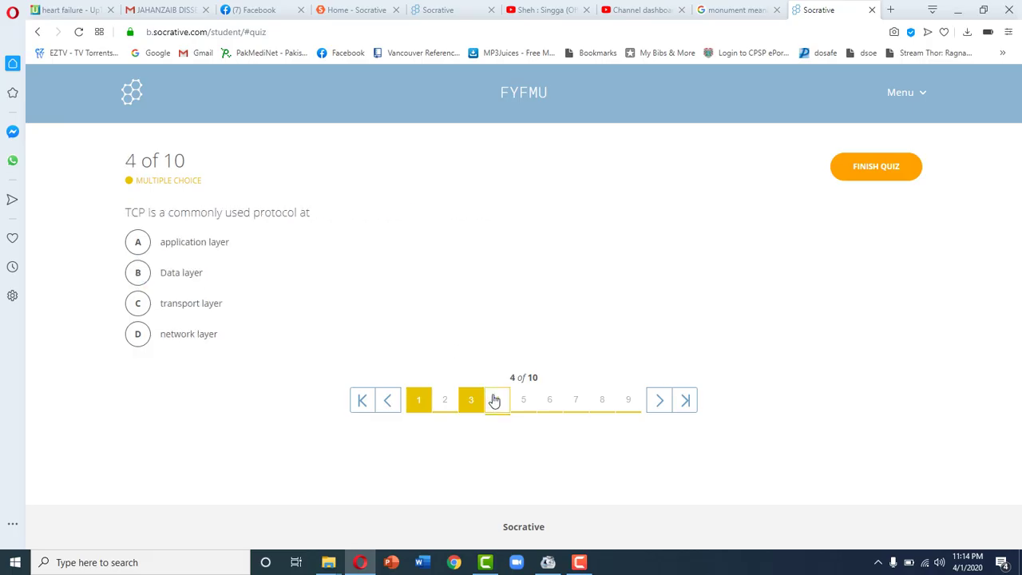
click(169, 279)
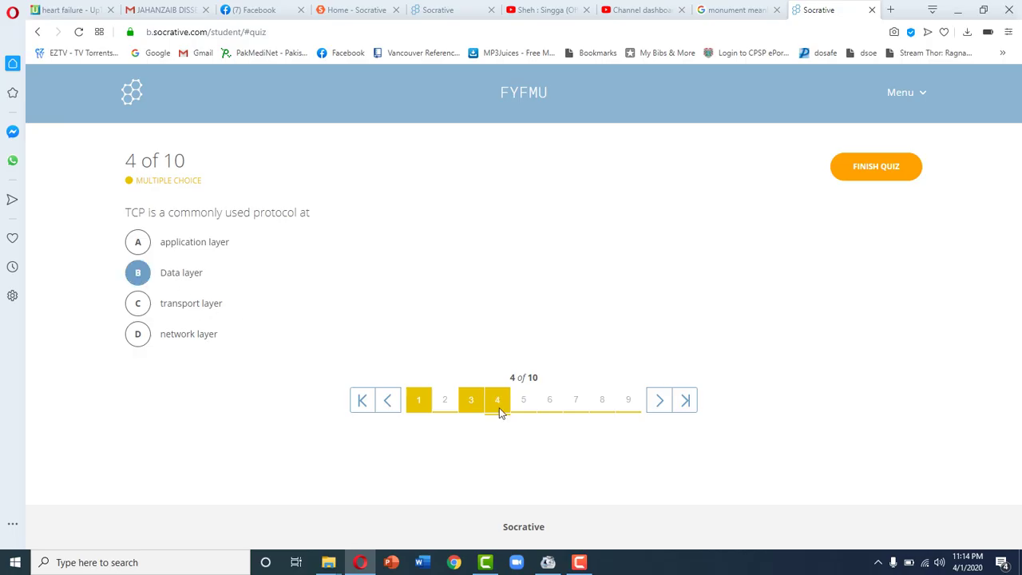
click(524, 407)
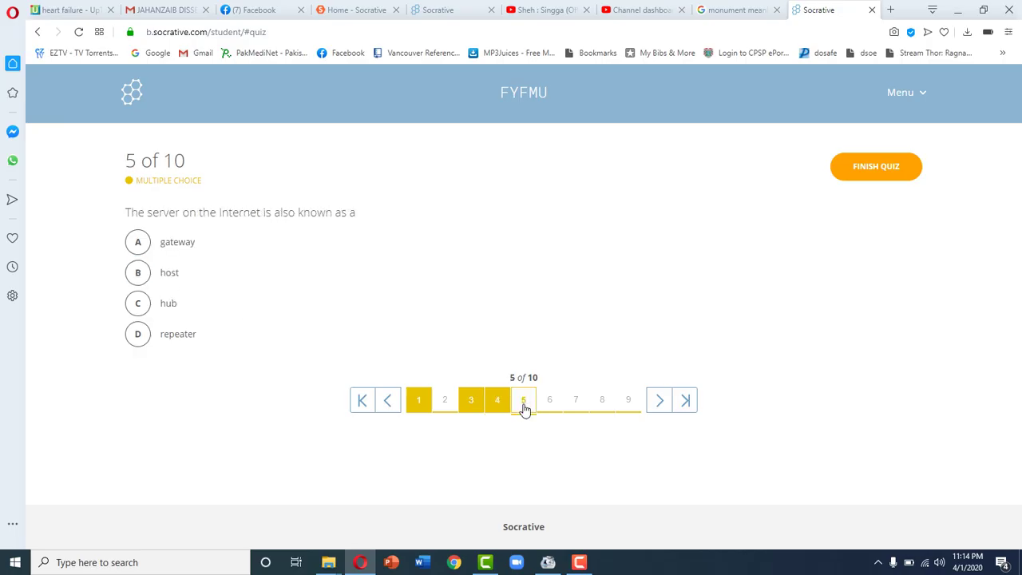
click(139, 274)
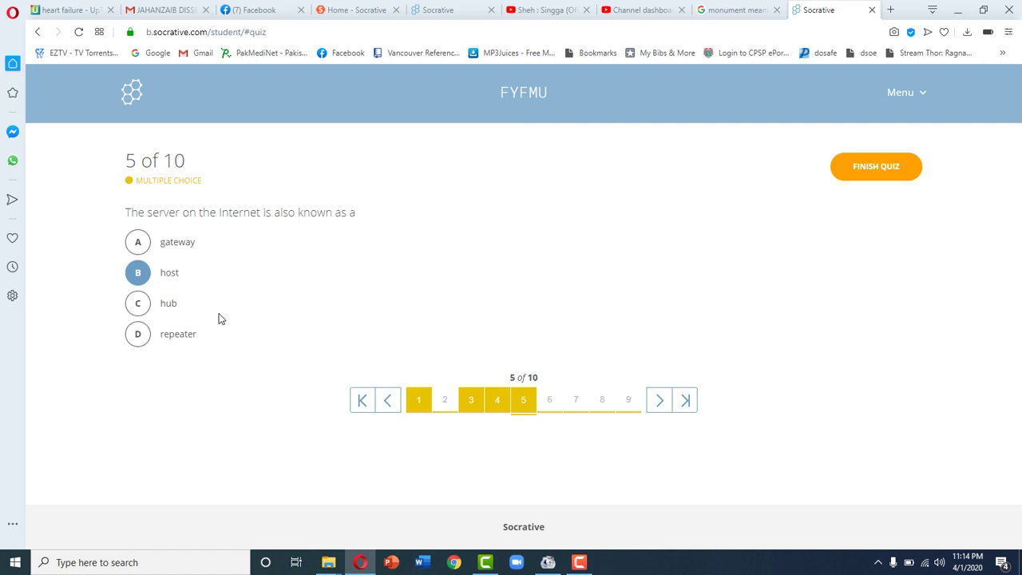
click(551, 403)
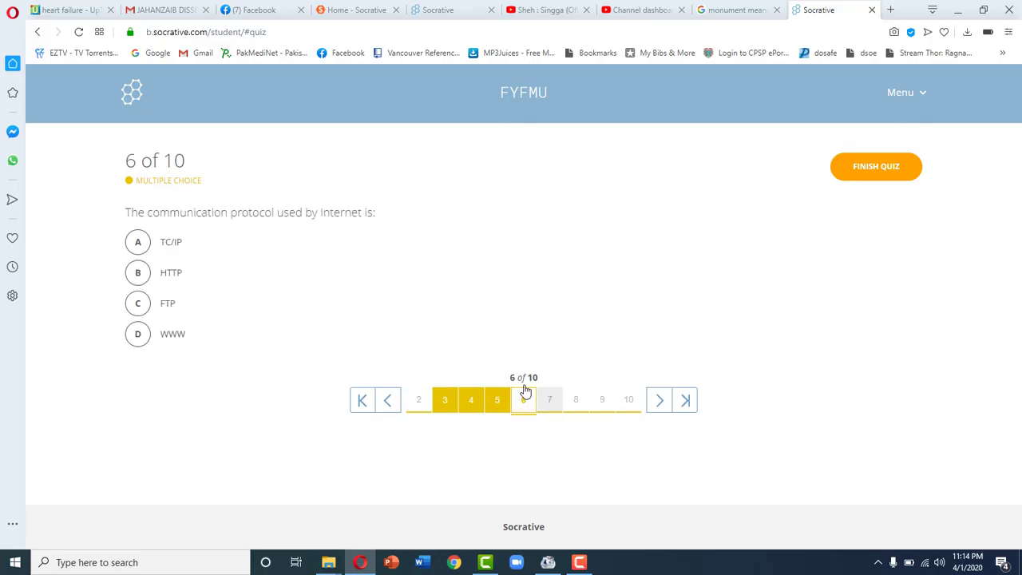
click(138, 272)
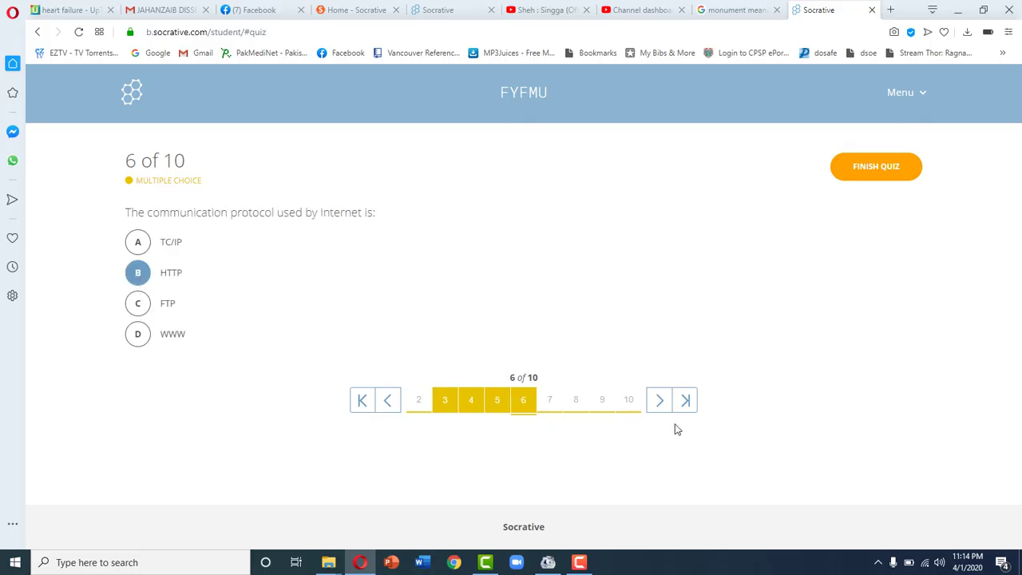
- Answer questions 7, 8 and 9 with all of above, home page and FTP
click(549, 403)
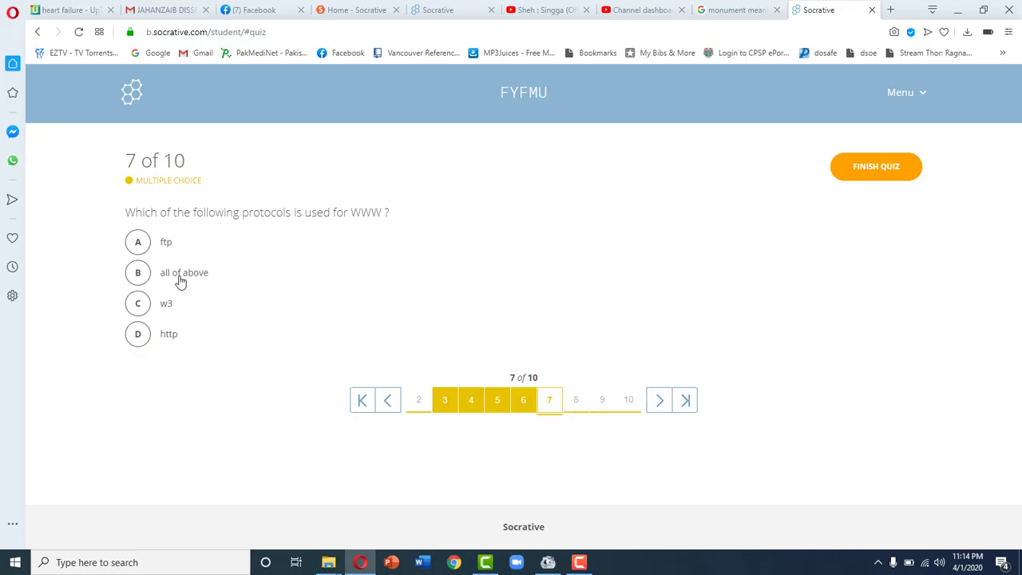
click(147, 271)
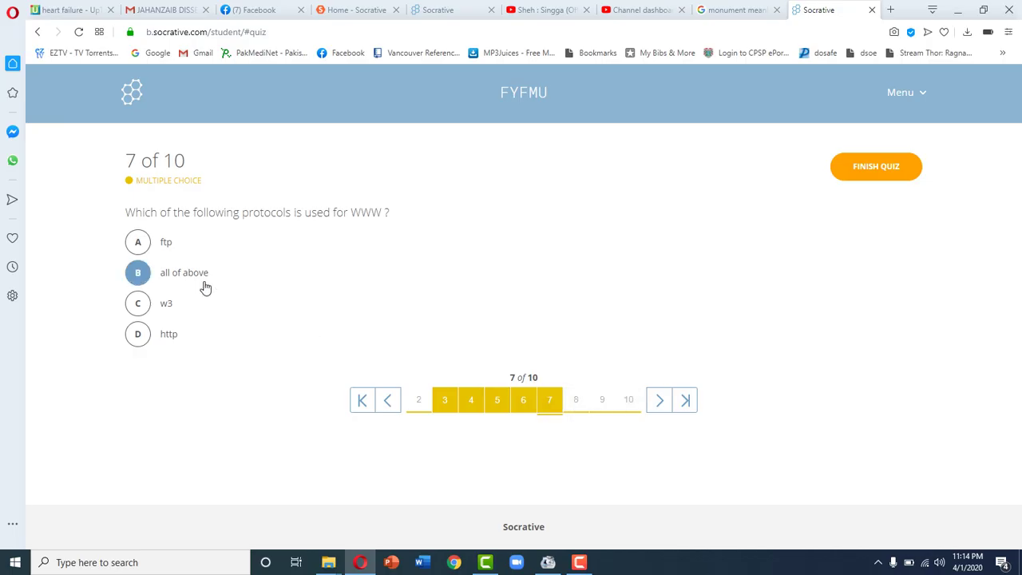
click(578, 401)
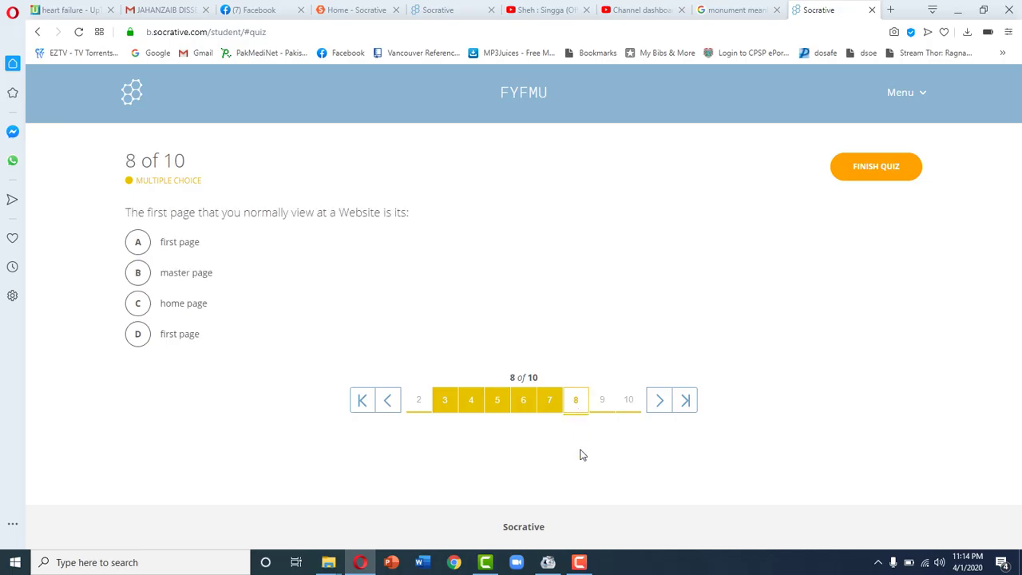
click(169, 307)
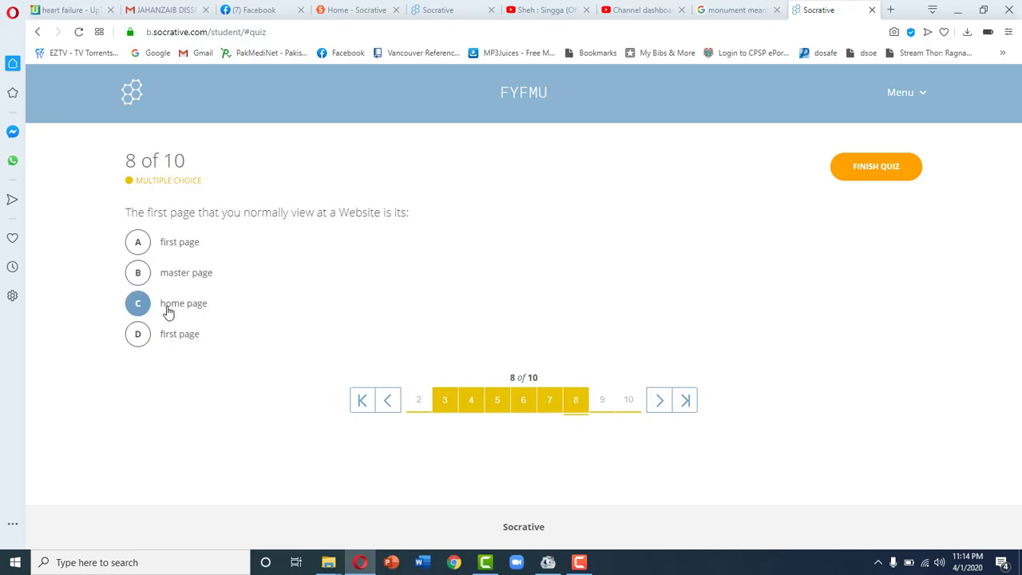
click(610, 407)
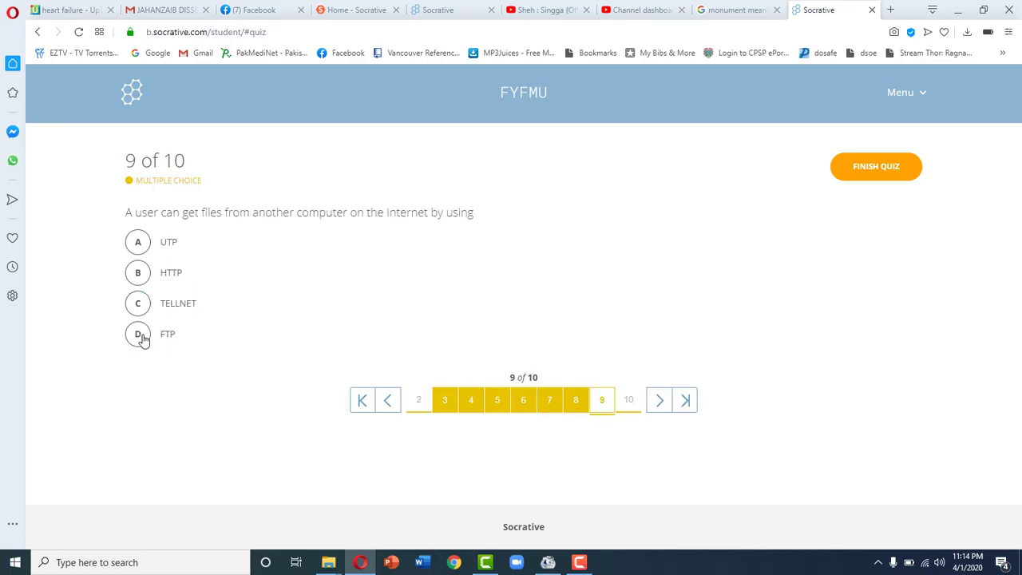
click(137, 336)
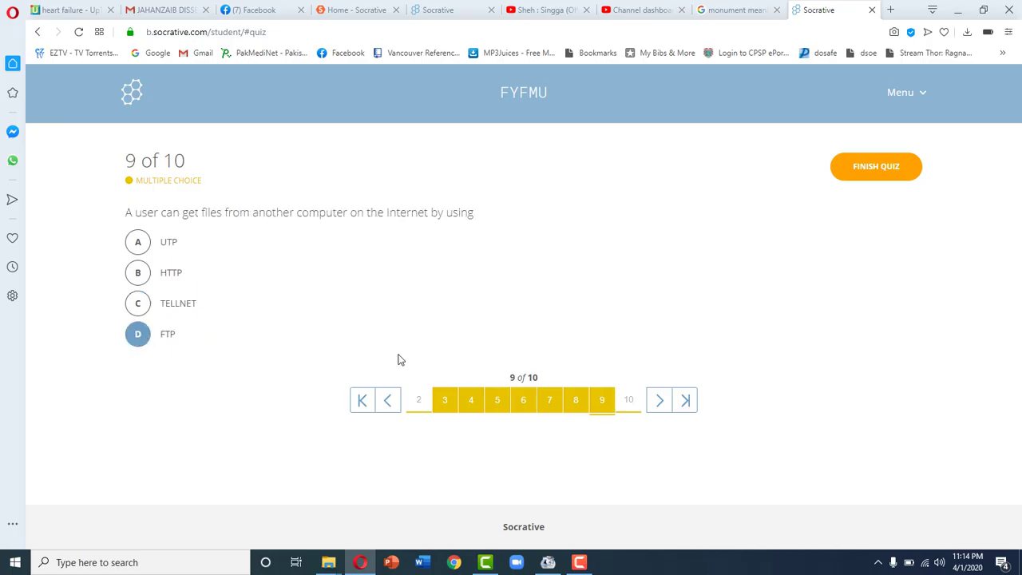
click(627, 406)
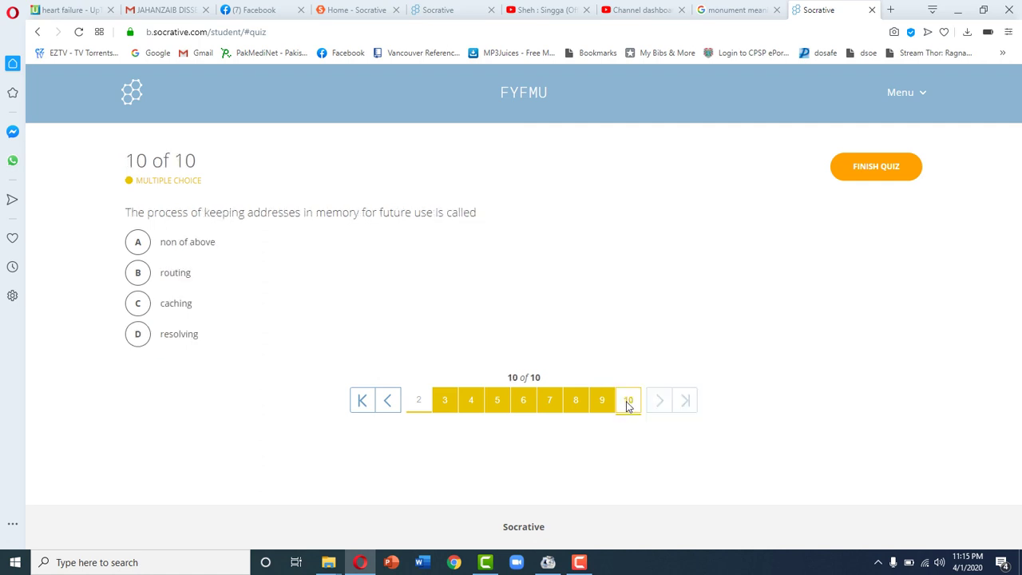
- Answer question 10 with resolving, then return to question 2 and choose Monitor
click(169, 334)
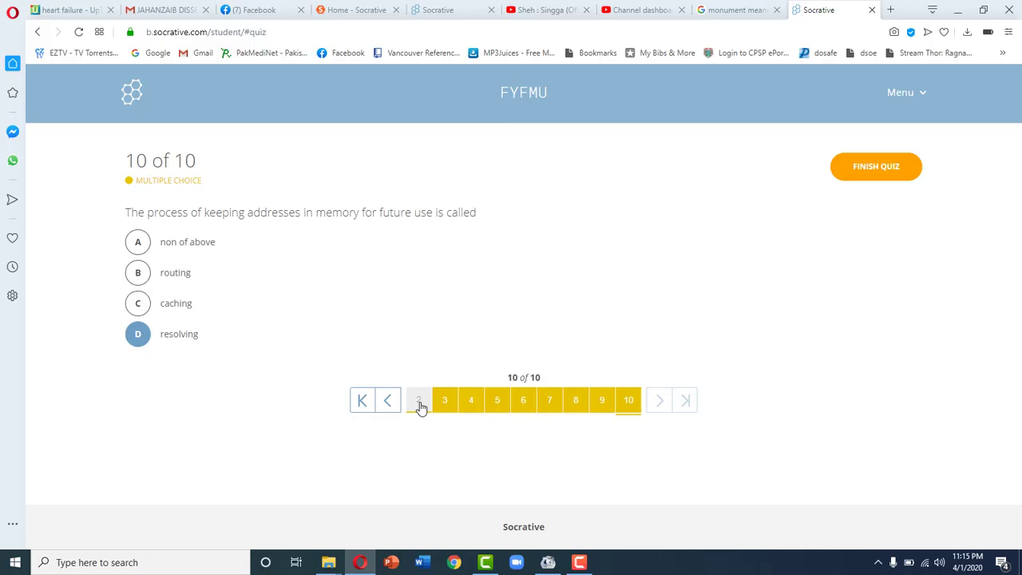
click(419, 404)
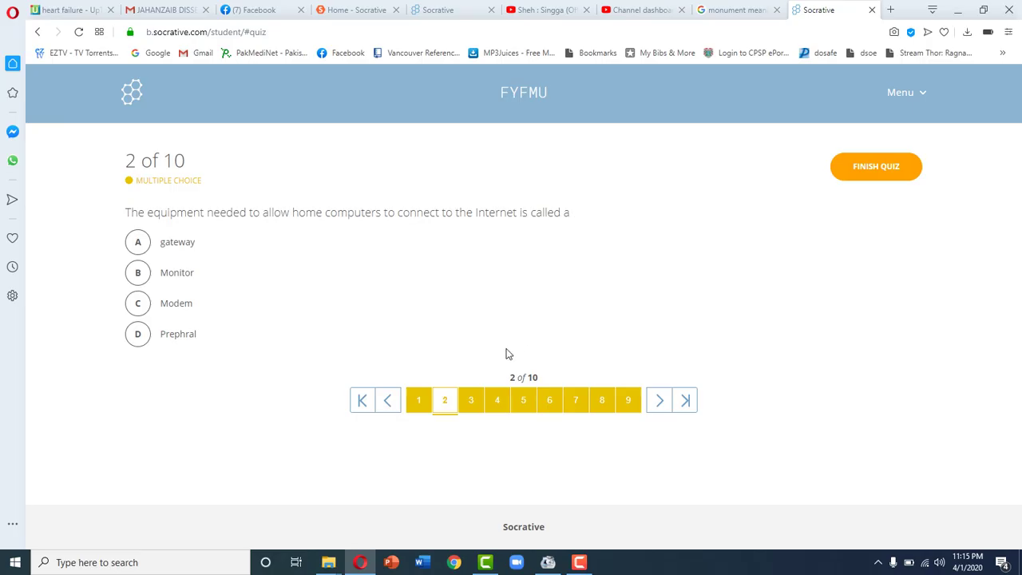
click(140, 275)
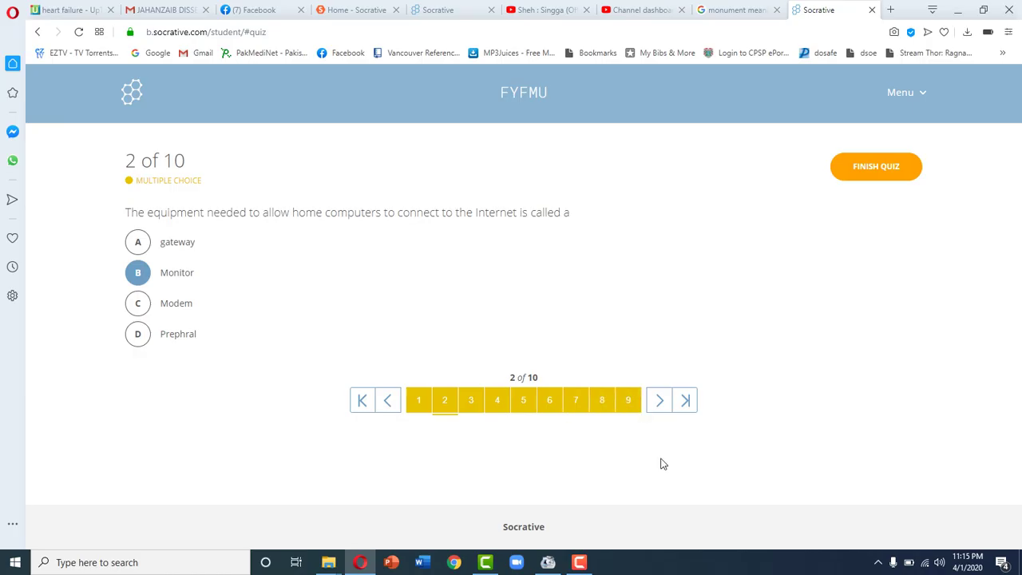
- Finish the quiz and confirm the submission to get the 5/10 score
click(894, 169)
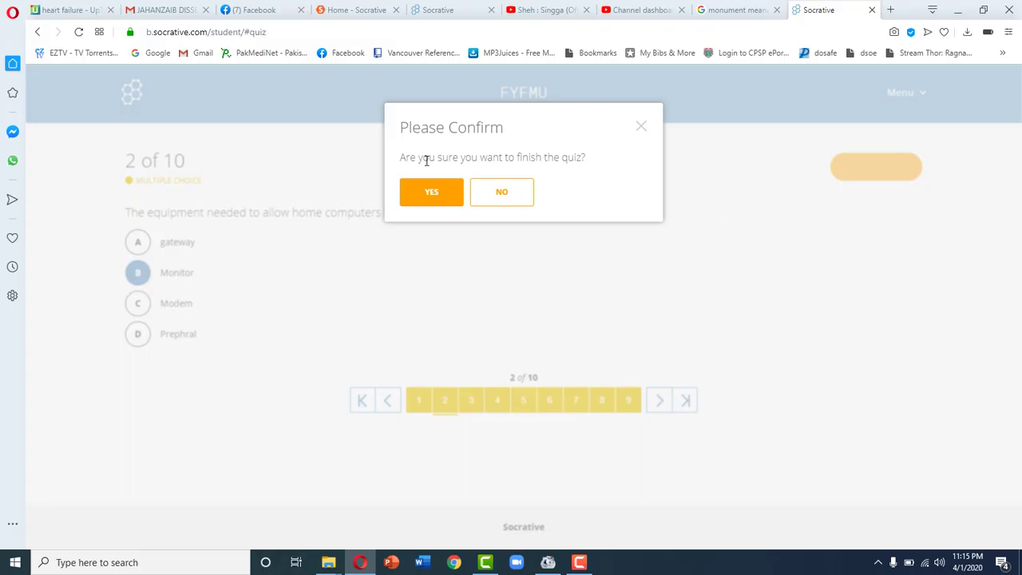
click(415, 191)
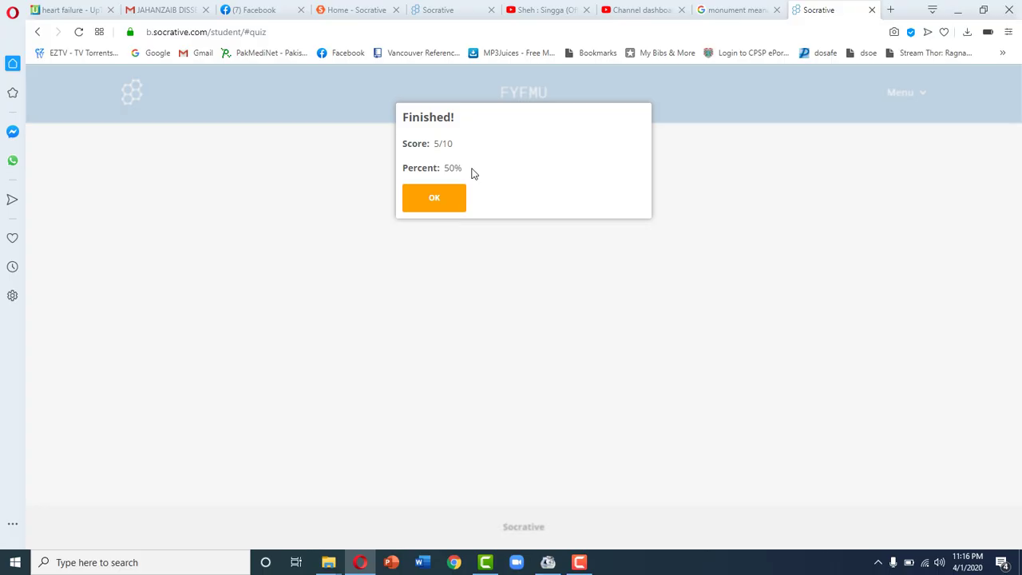
- Dismiss the Finished score dialog to reach the waiting page
click(449, 199)
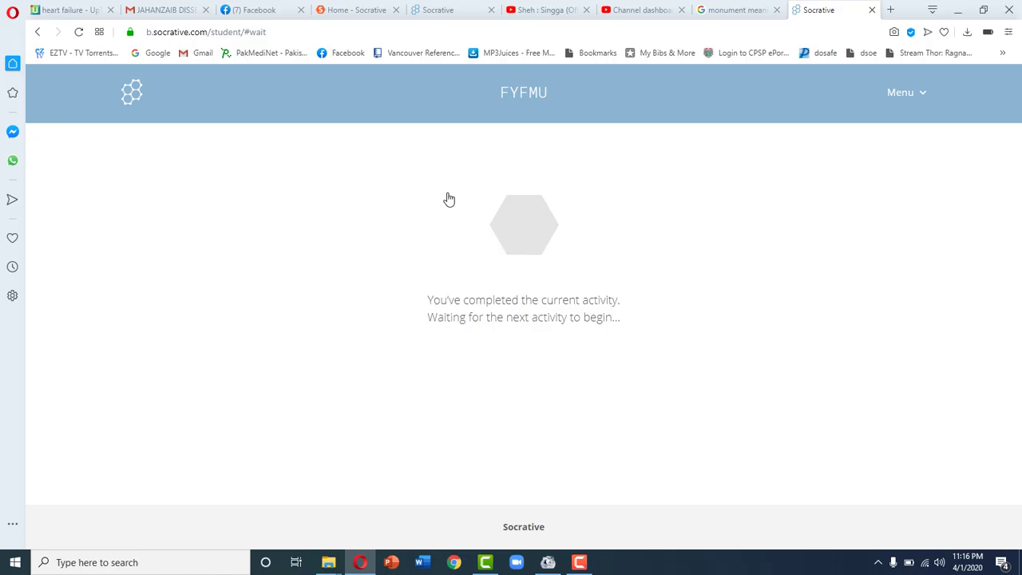